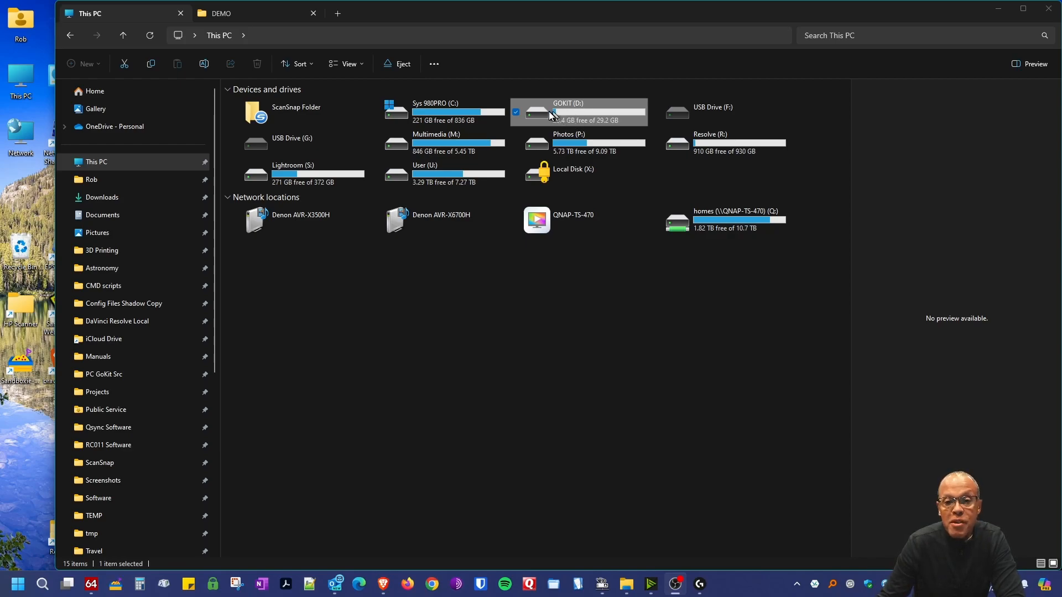
# Quick-format the GOKIT (D:) flash drive as exFAT with 32-kilobyte allocation units and the volume label GOKIT
pyautogui.rightClick(569, 111)
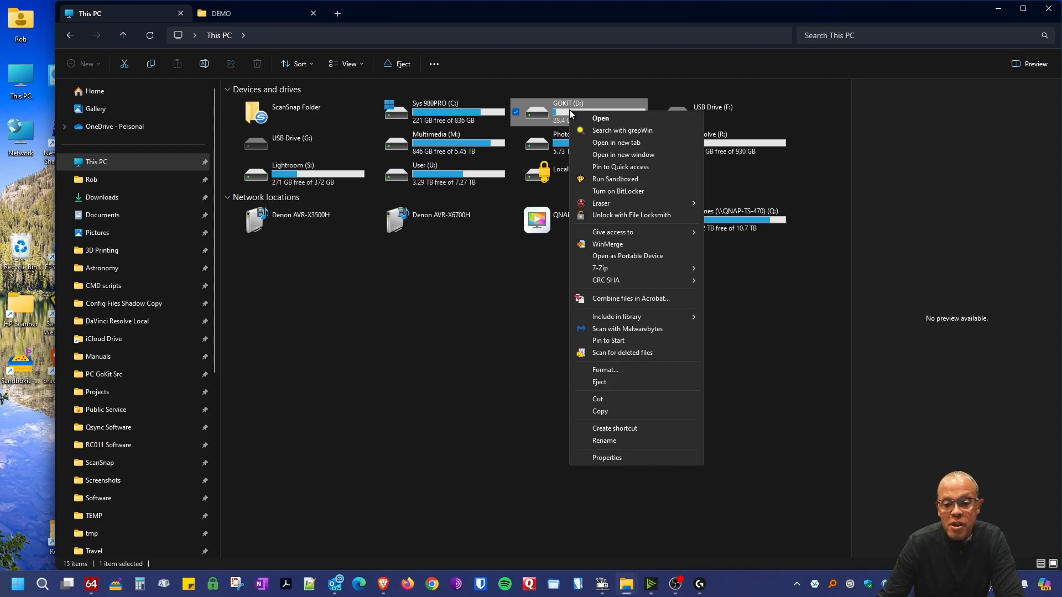
pyautogui.click(604, 370)
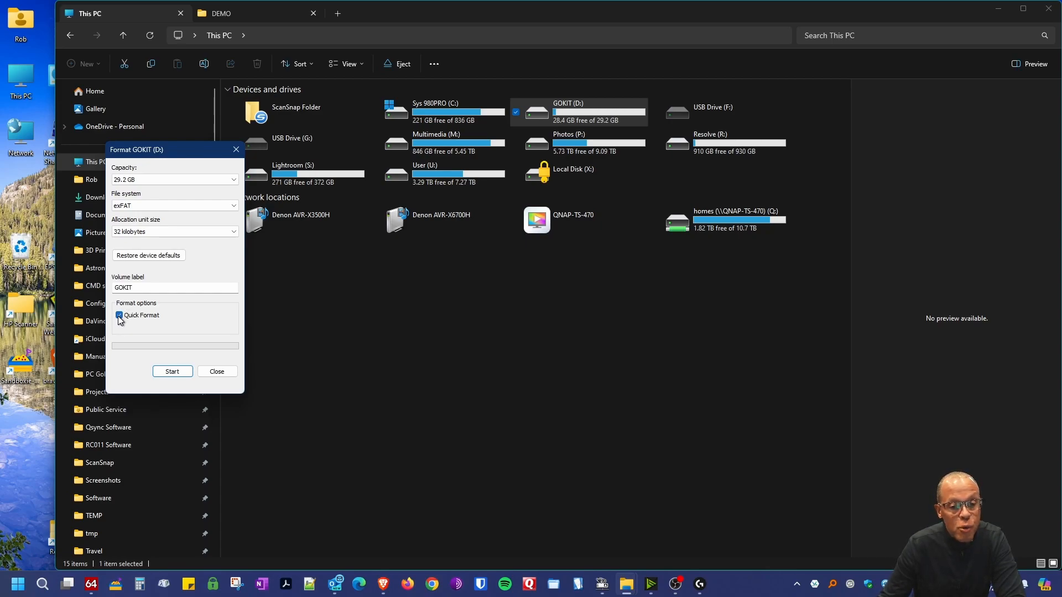
pyautogui.click(180, 377)
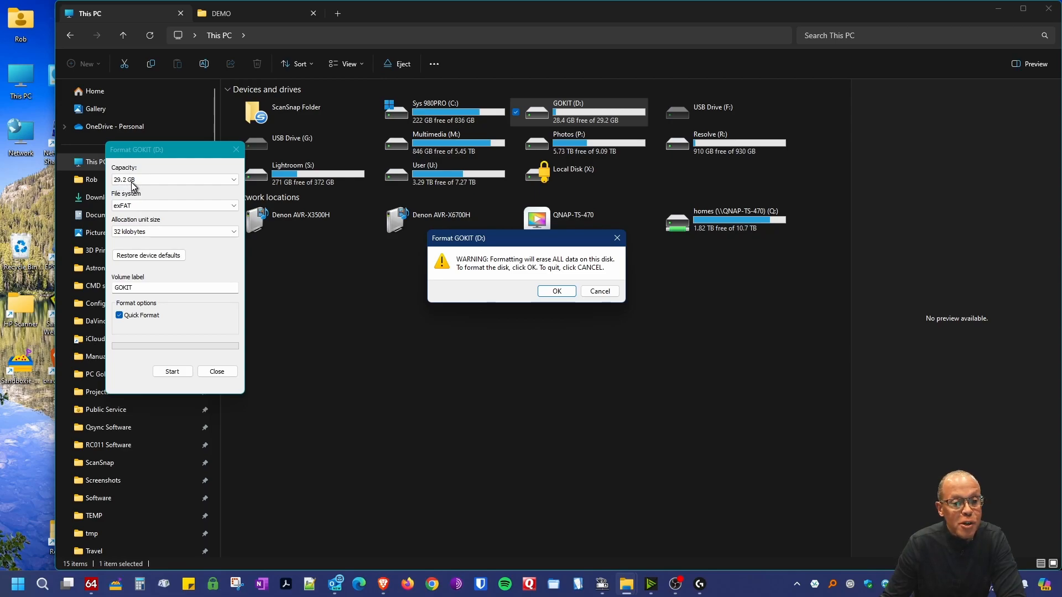
pyautogui.click(557, 292)
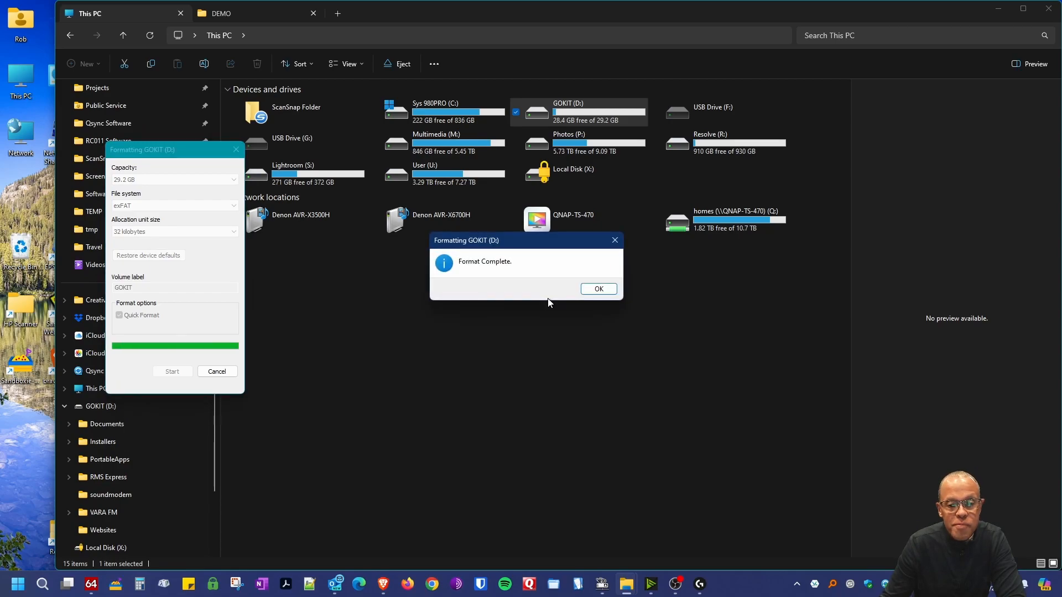
pyautogui.click(601, 290)
pyautogui.click(217, 372)
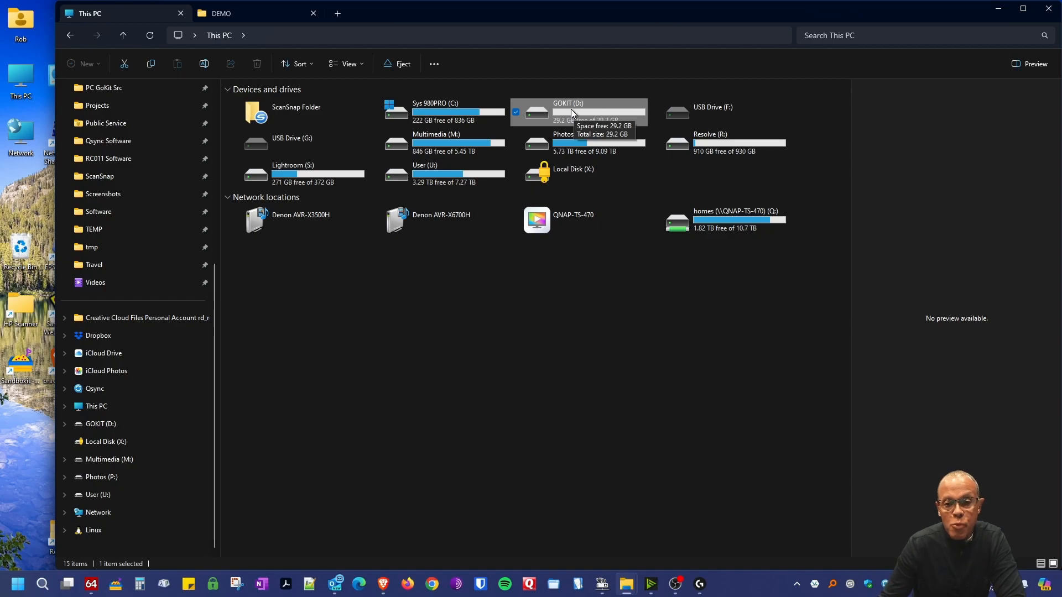
# Switch to the Brave window showing k7yca.org and open the PC GoKit Files link on the members-only PC GoKit page
pyautogui.moveTo(382, 593)
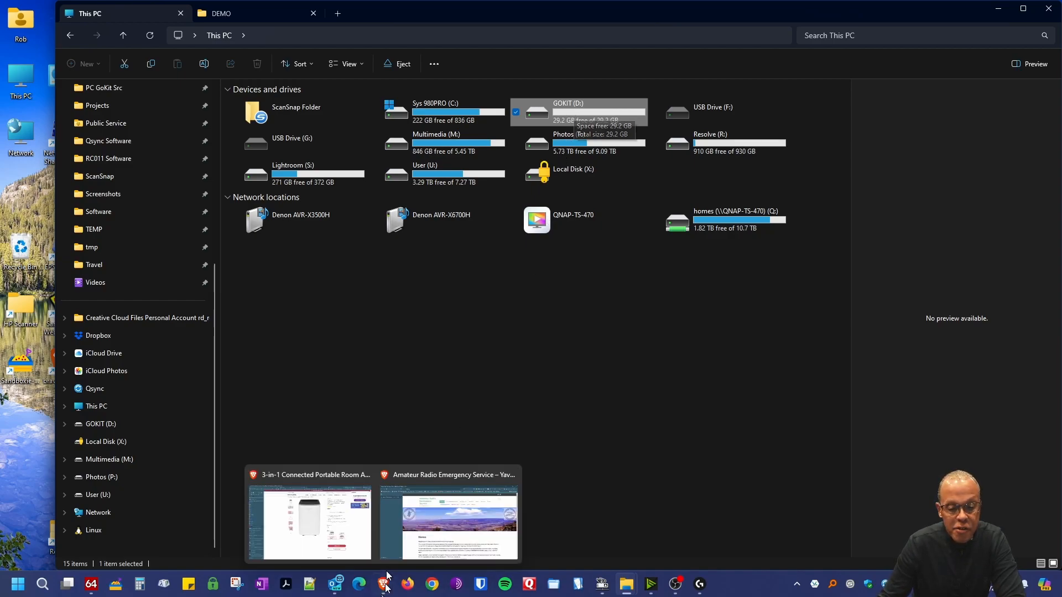
pyautogui.click(430, 517)
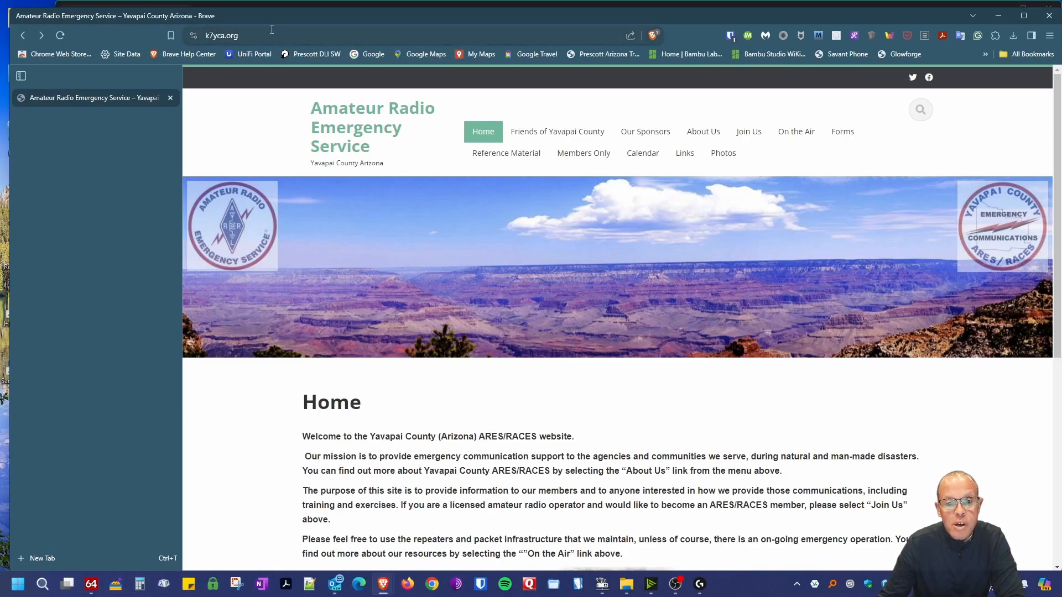
pyautogui.moveTo(598, 159)
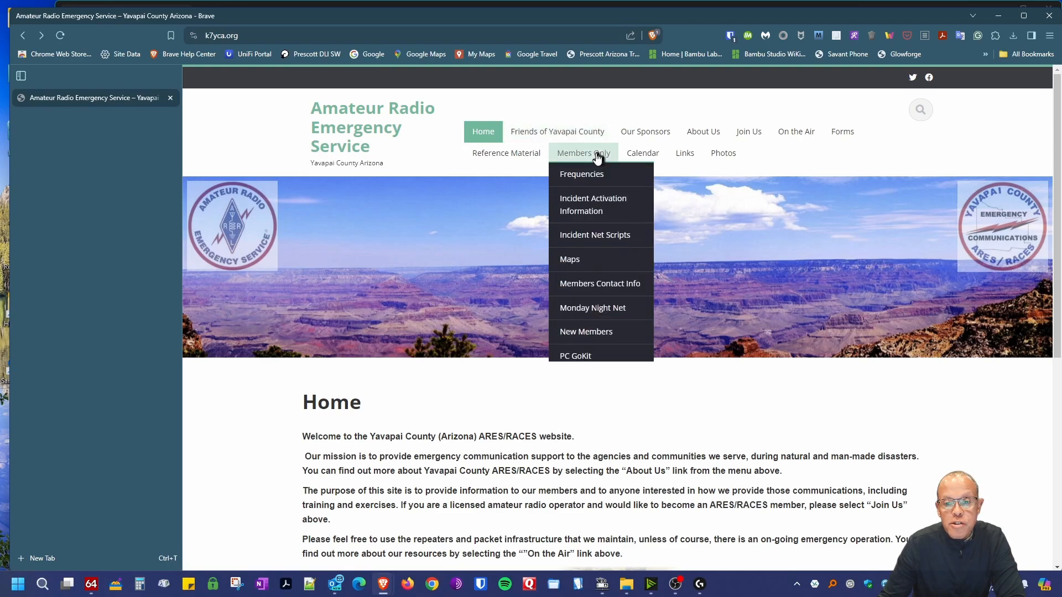
pyautogui.click(584, 360)
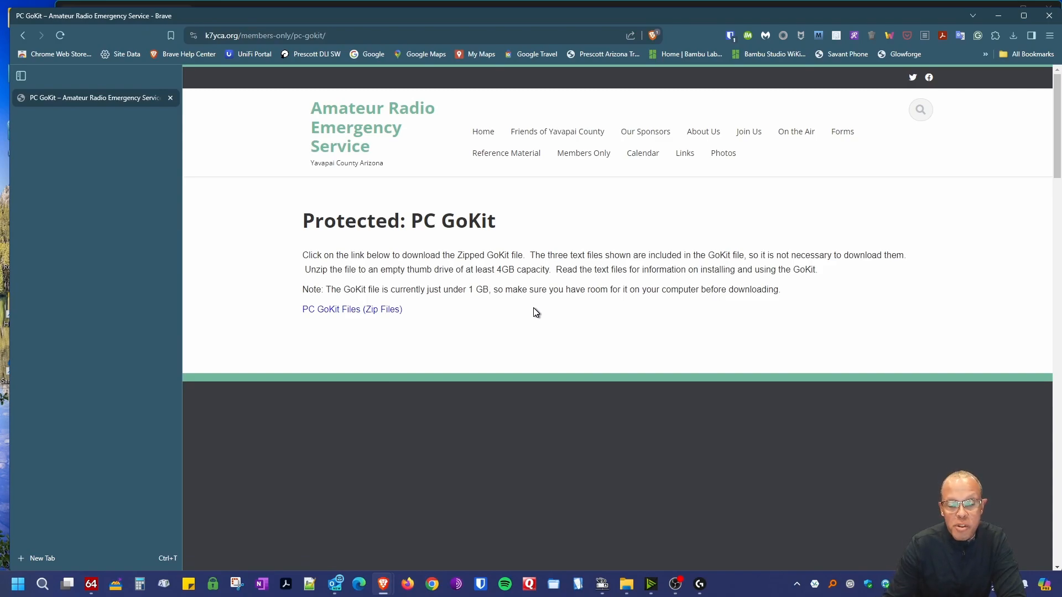
pyautogui.click(347, 313)
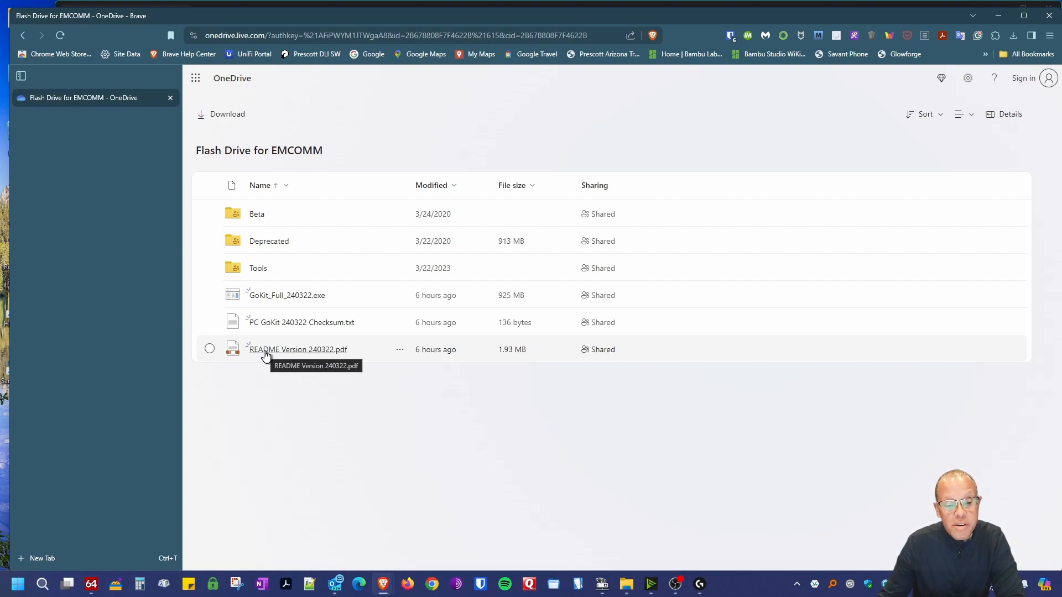
# Download GoKit_Full_240322.exe from the shared OneDrive folder and save it in the DEMO folder
pyautogui.click(292, 297)
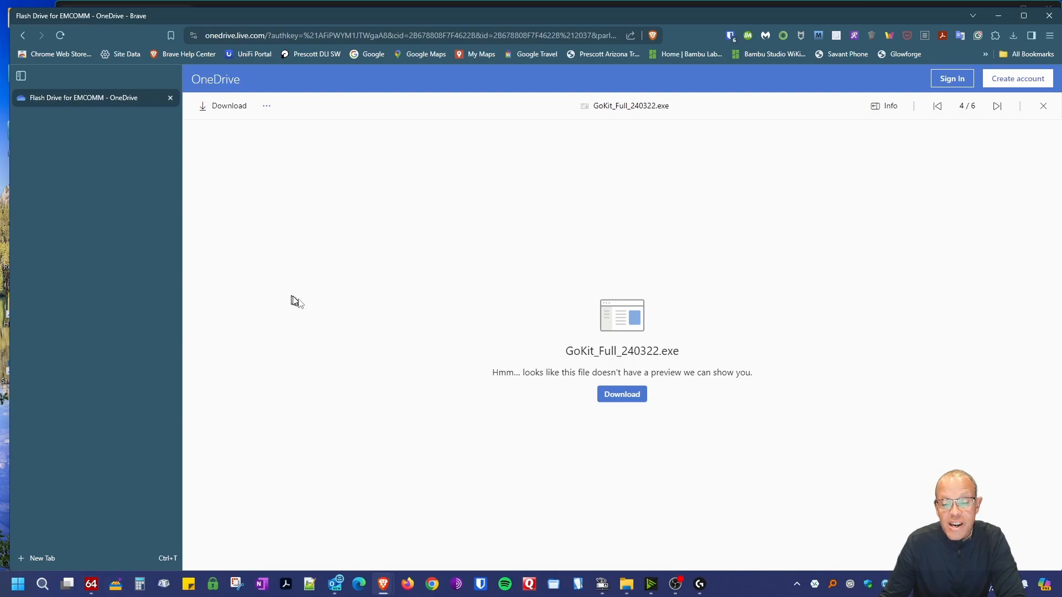
pyautogui.click(621, 394)
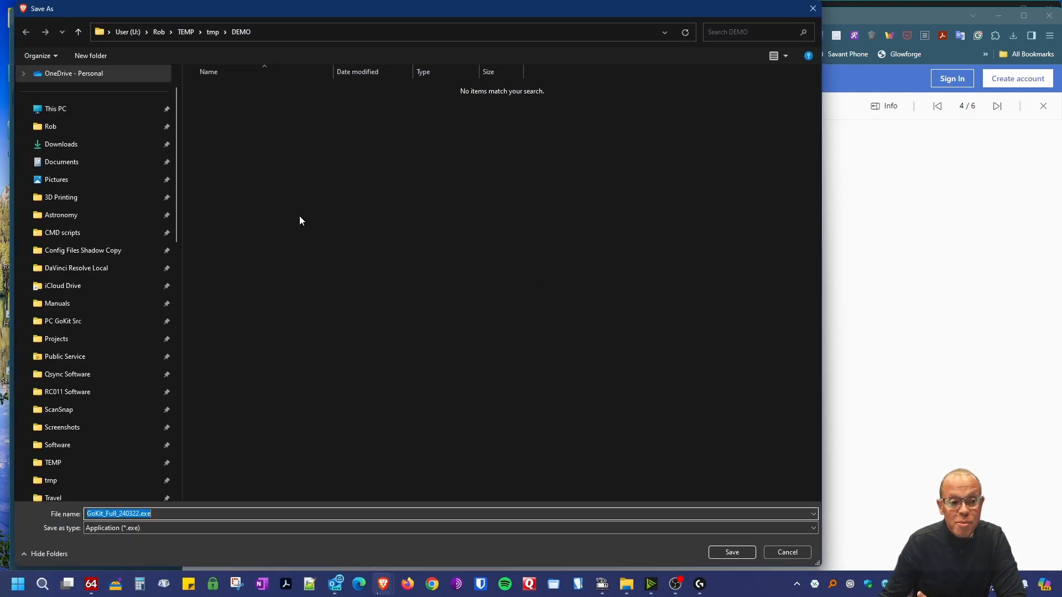
pyautogui.click(735, 551)
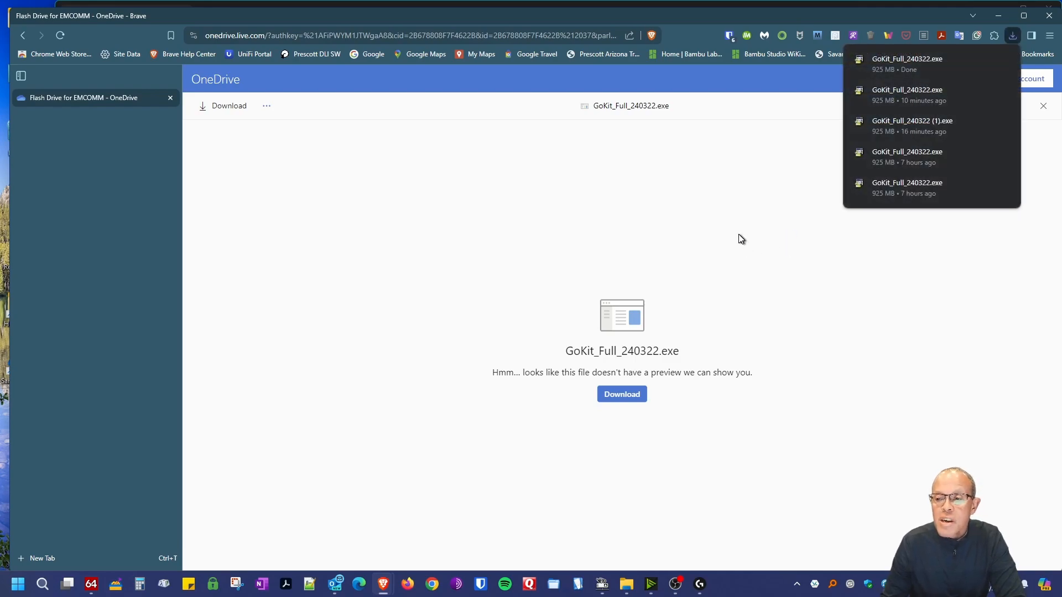
# Show the finished download in its DEMO folder, minimize the other windows, and run GoKit_Full_240322.exe
pyautogui.moveTo(988, 63)
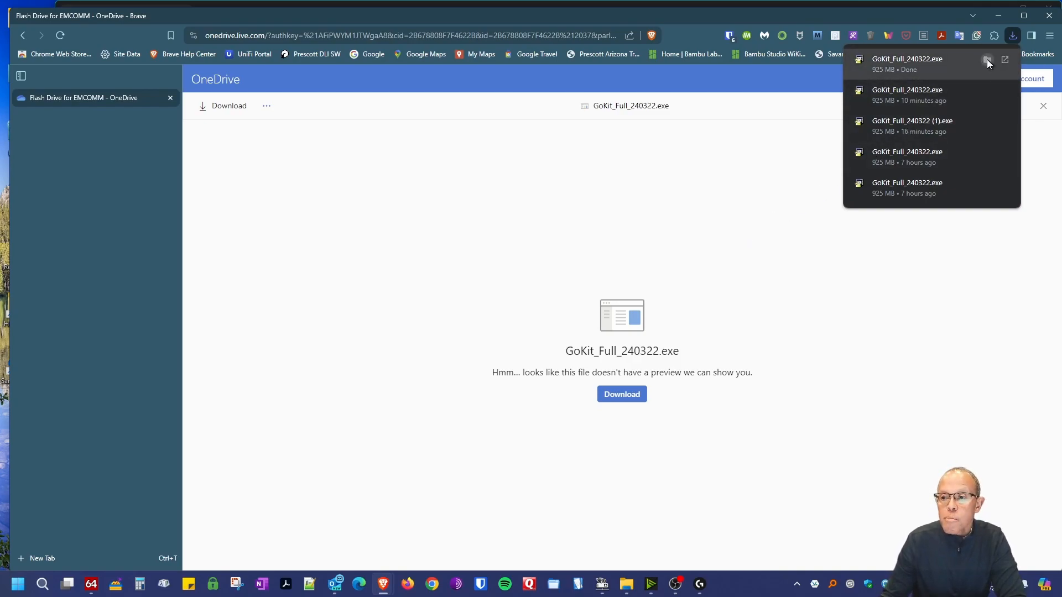
pyautogui.click(987, 58)
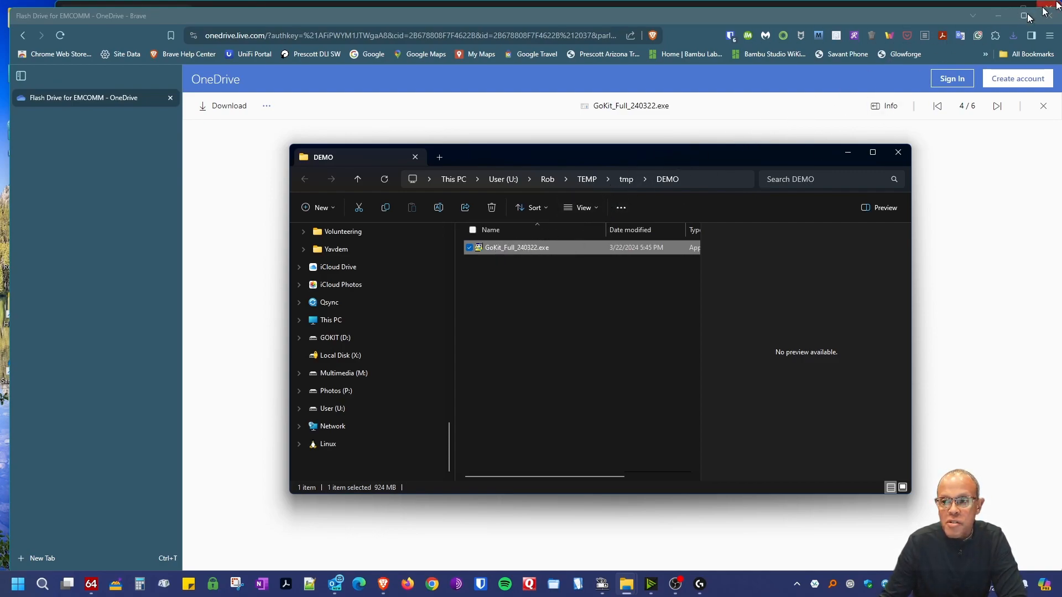
pyautogui.click(998, 15)
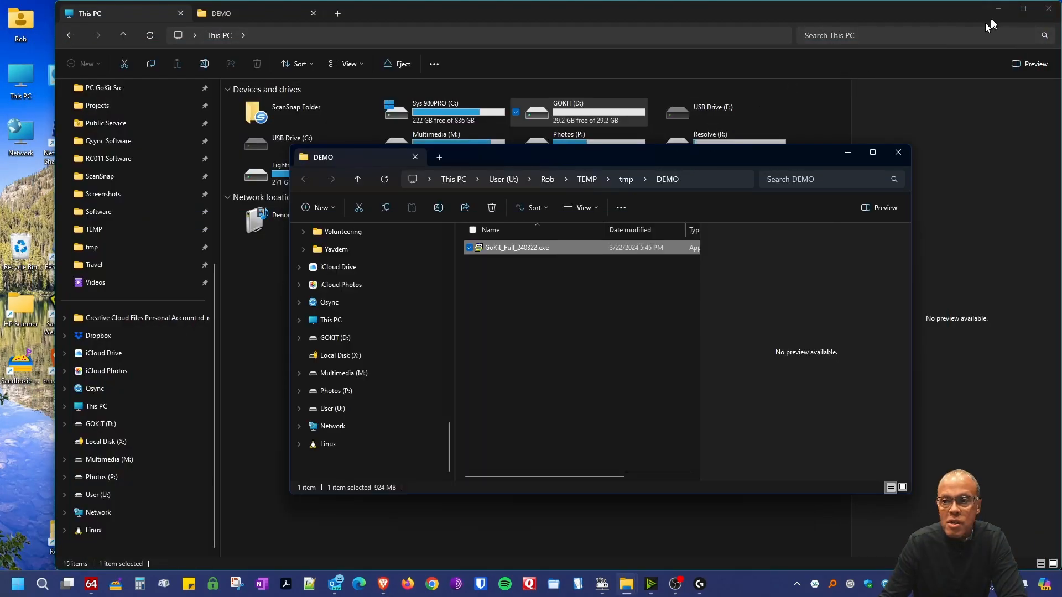
pyautogui.click(1000, 9)
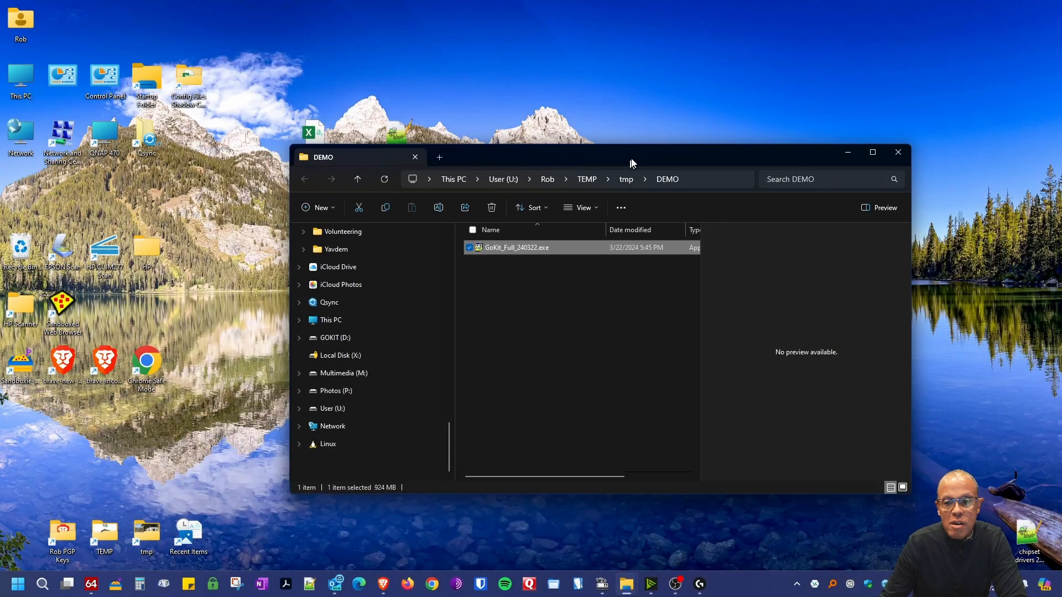
pyautogui.moveTo(633, 163); pyautogui.dragTo(597, 140)
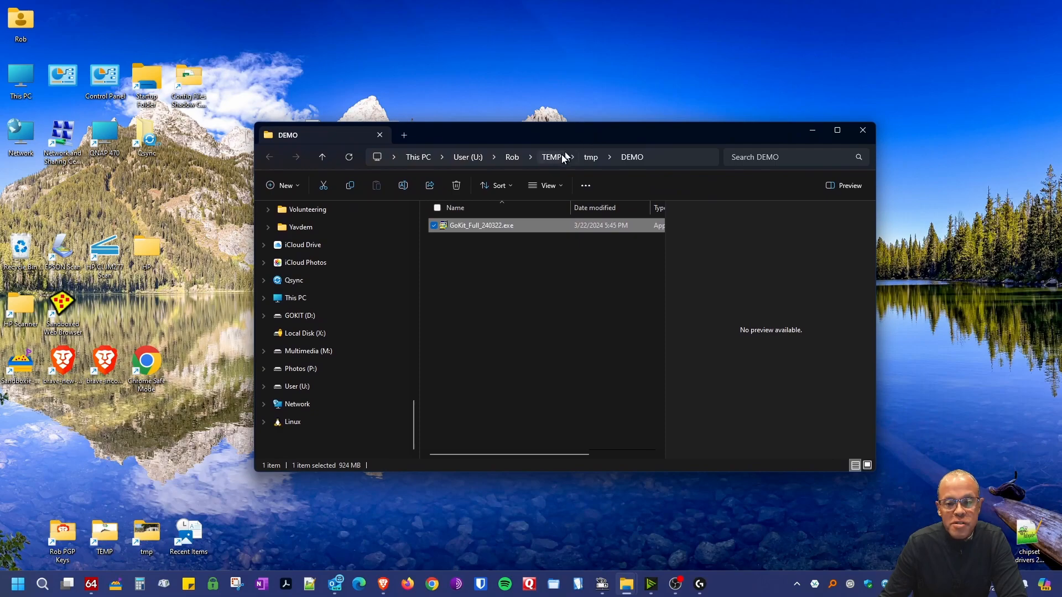
pyautogui.moveTo(478, 229)
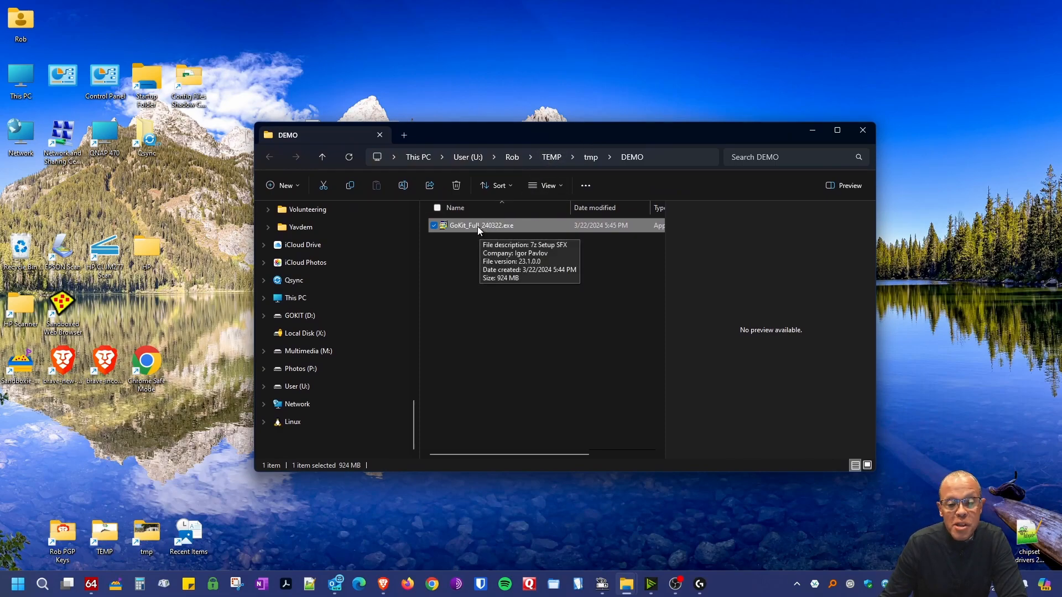
pyautogui.doubleClick(478, 228)
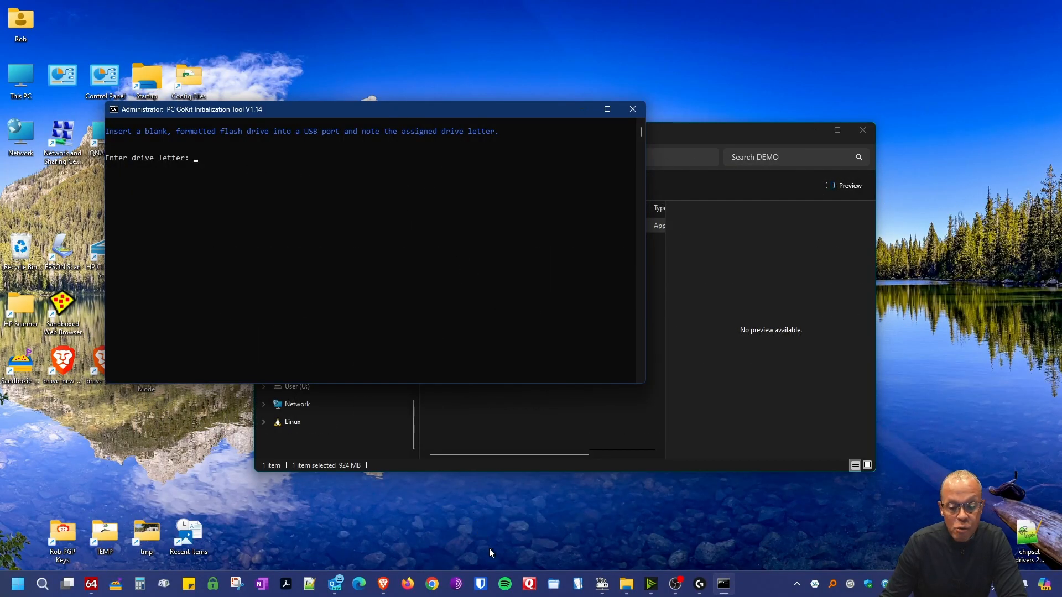
# Check the flash drive's letter, enter D in the PC GoKit Initialization Tool, and finish the installation with the exit command
pyautogui.moveTo(627, 587)
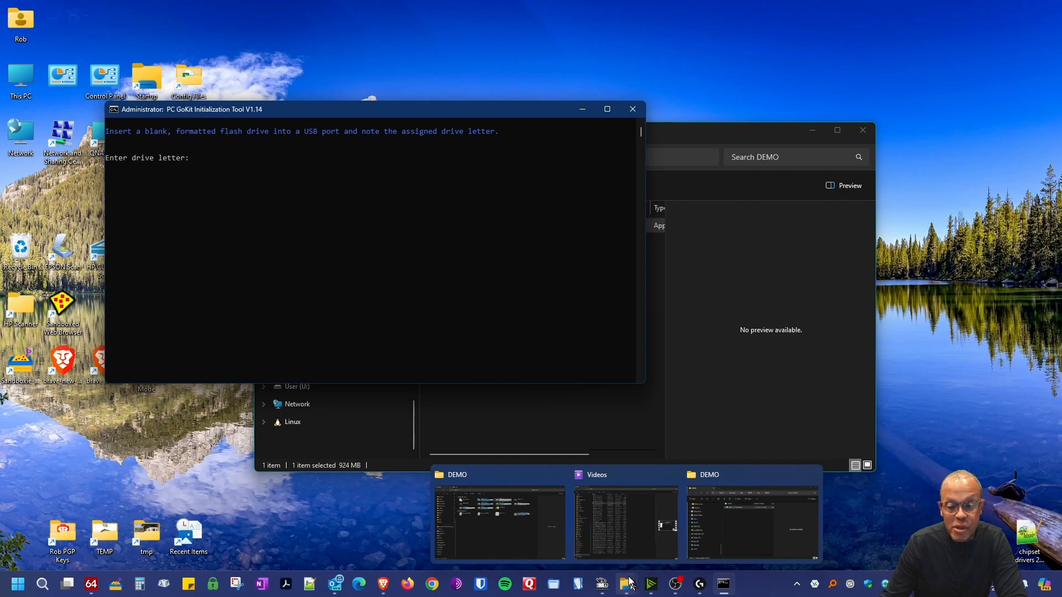
pyautogui.click(510, 549)
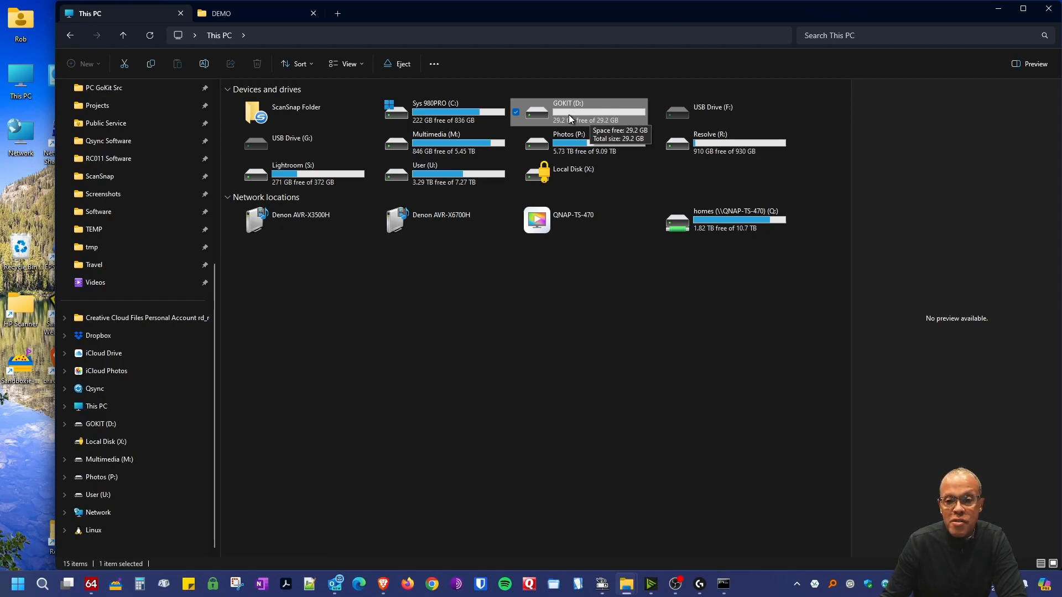
pyautogui.click(998, 8)
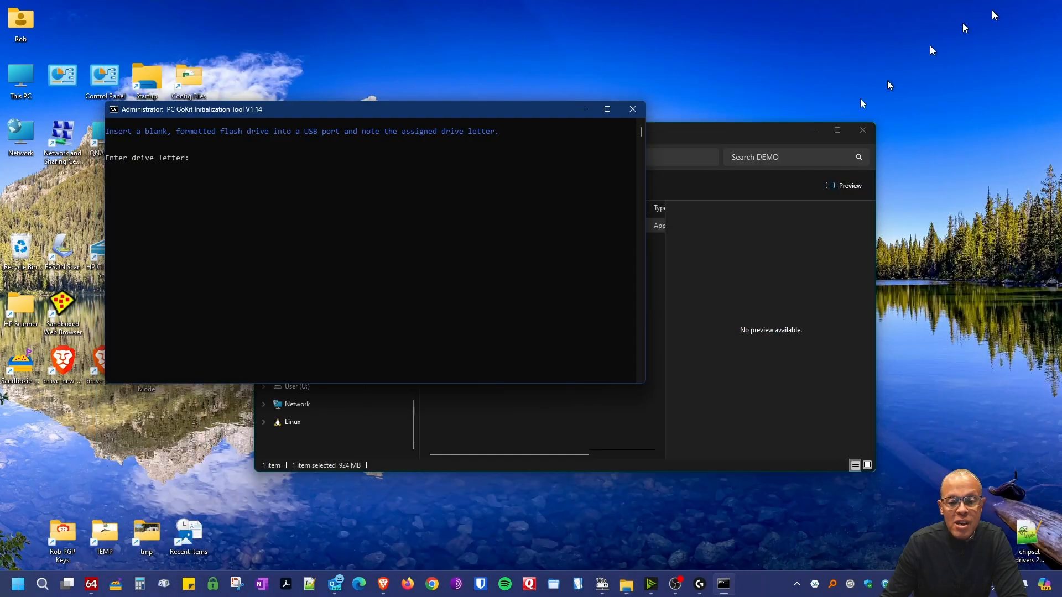
pyautogui.click(227, 165)
pyautogui.write('D')
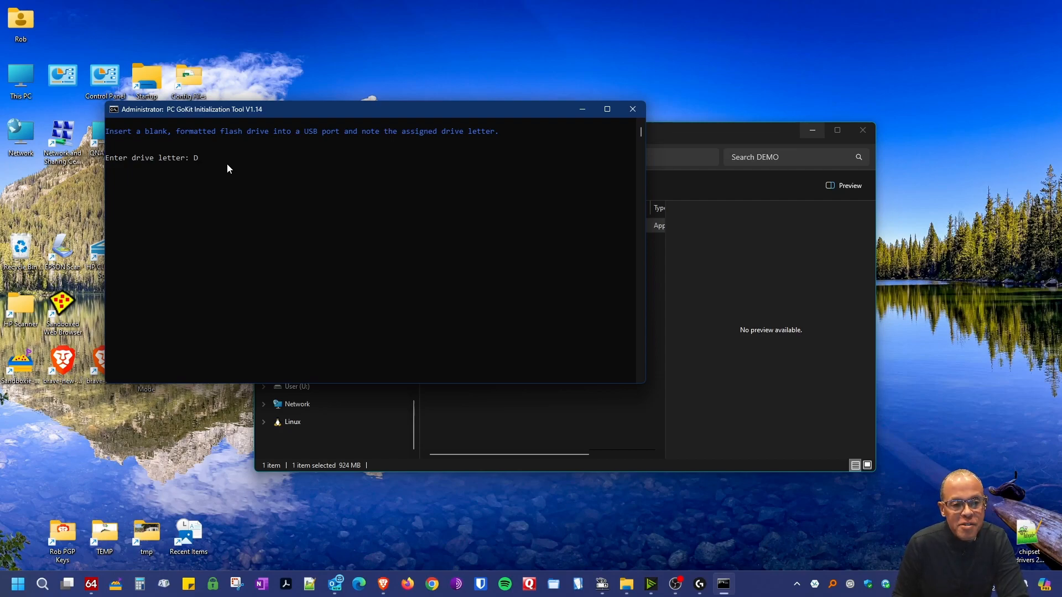
pyautogui.press('Return')
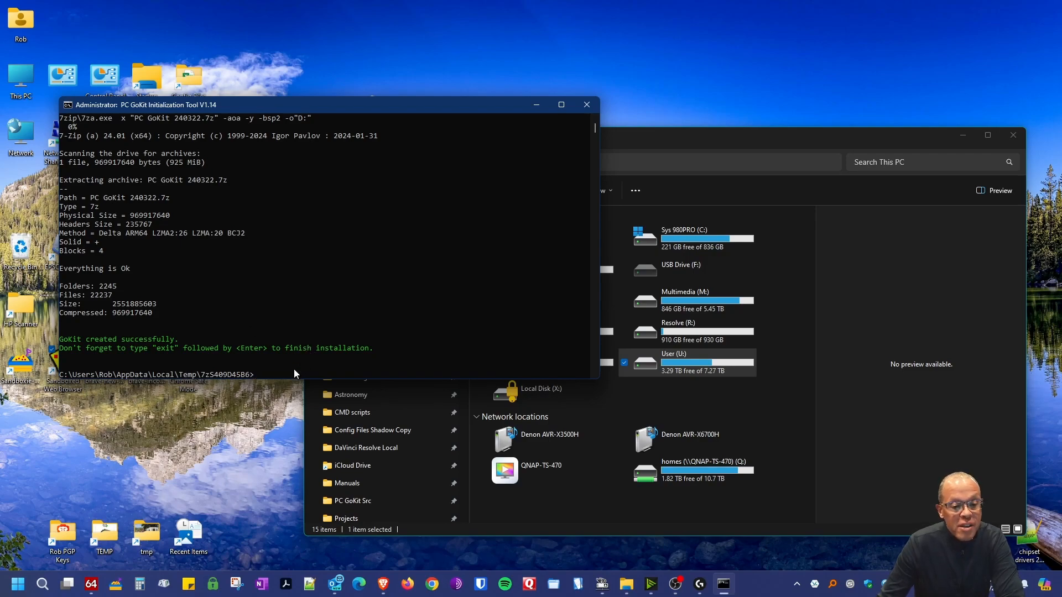
pyautogui.write('exit')
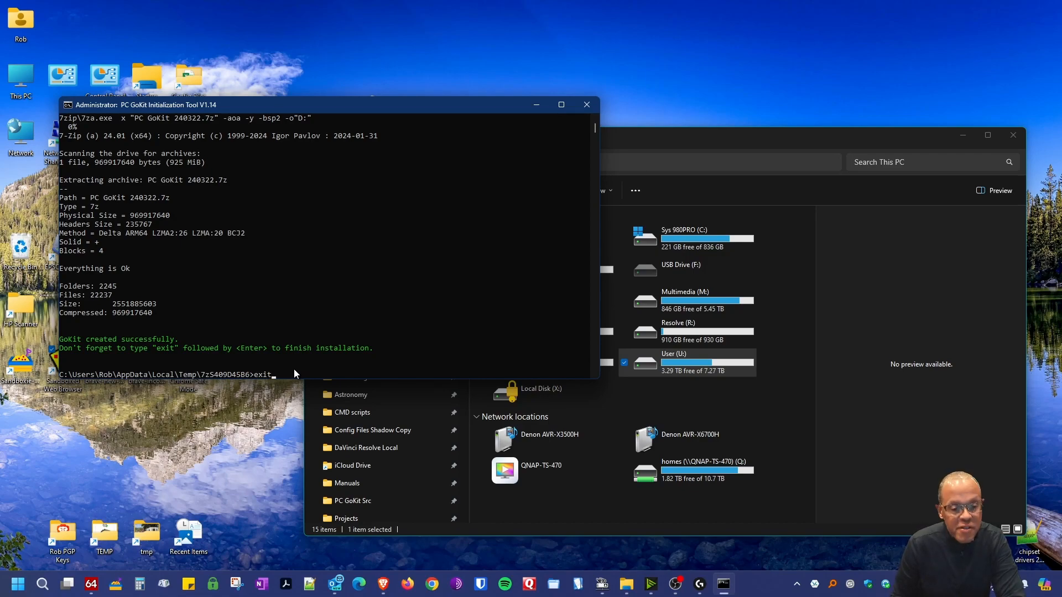
pyautogui.press('Return')
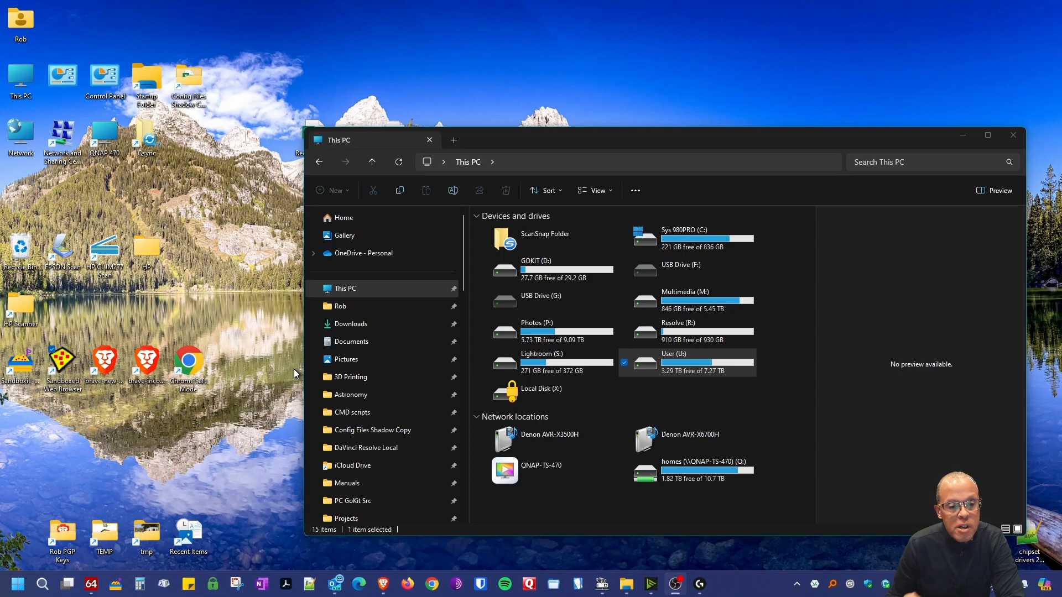
# Safely eject the mass storage device holding GOKIT (D:)
pyautogui.moveTo(691, 142); pyautogui.dragTo(631, 89)
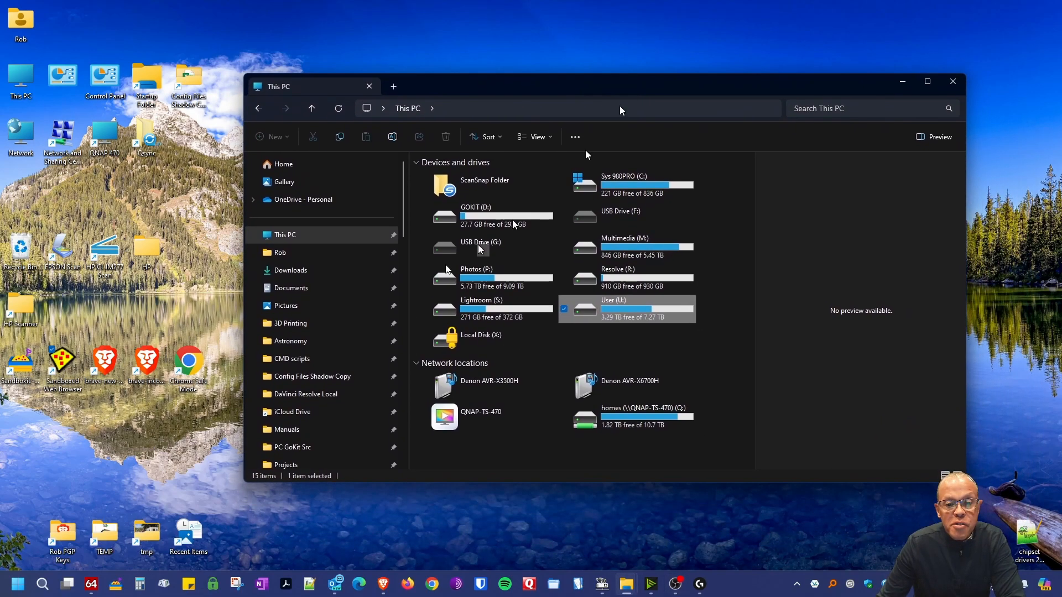
pyautogui.rightClick(473, 215)
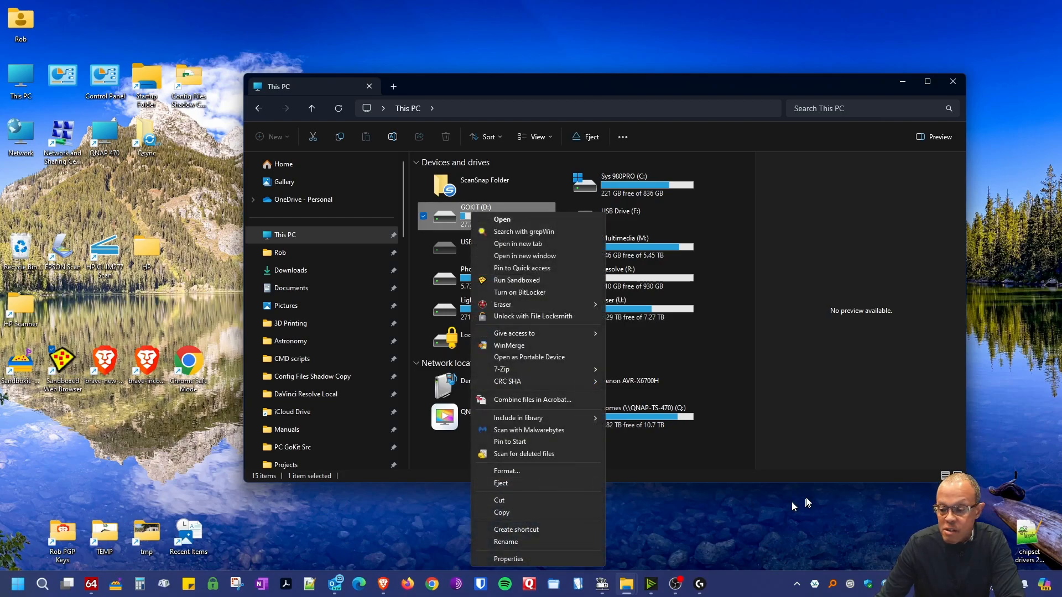
pyautogui.click(714, 465)
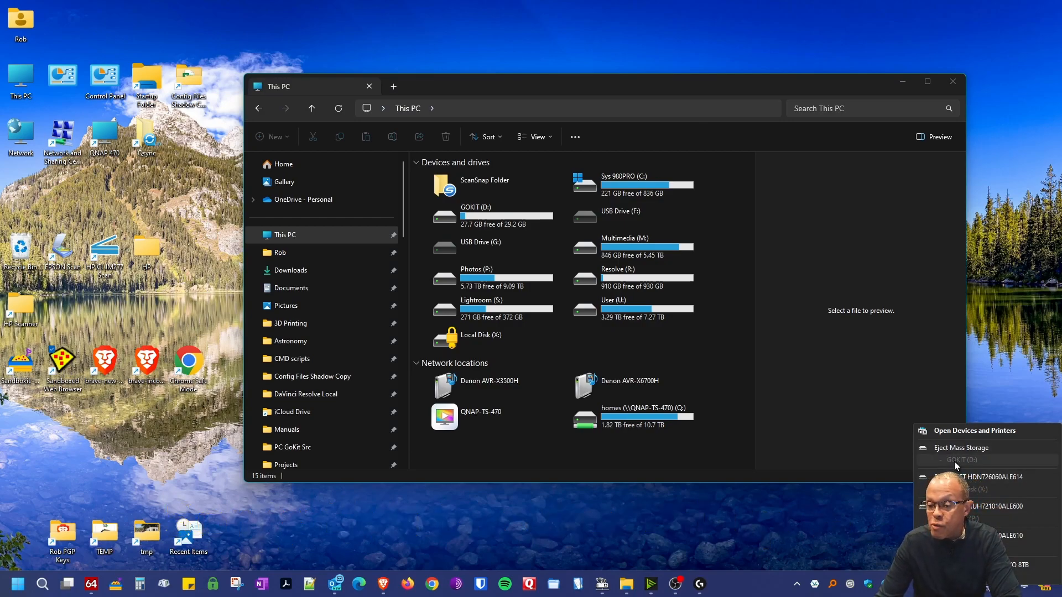
pyautogui.click(952, 445)
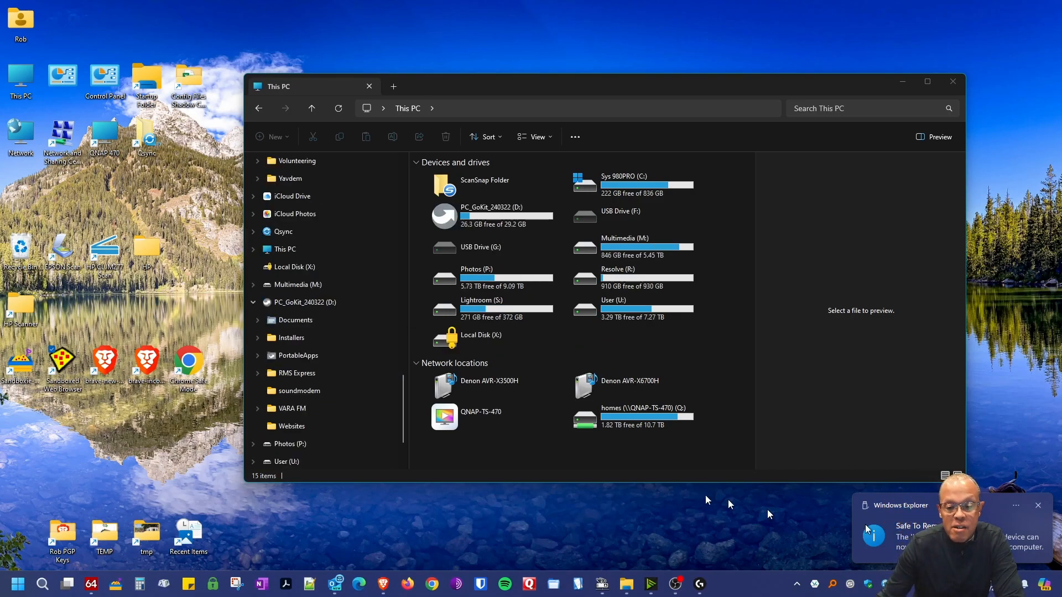
# Bring the PC_GoKit_240322 (D:) window forward, look into its Documents\Personal folder, and return to the drive's root
pyautogui.moveTo(702, 134); pyautogui.dragTo(598, 253)
pyautogui.moveTo(565, 87); pyautogui.dragTo(584, 40)
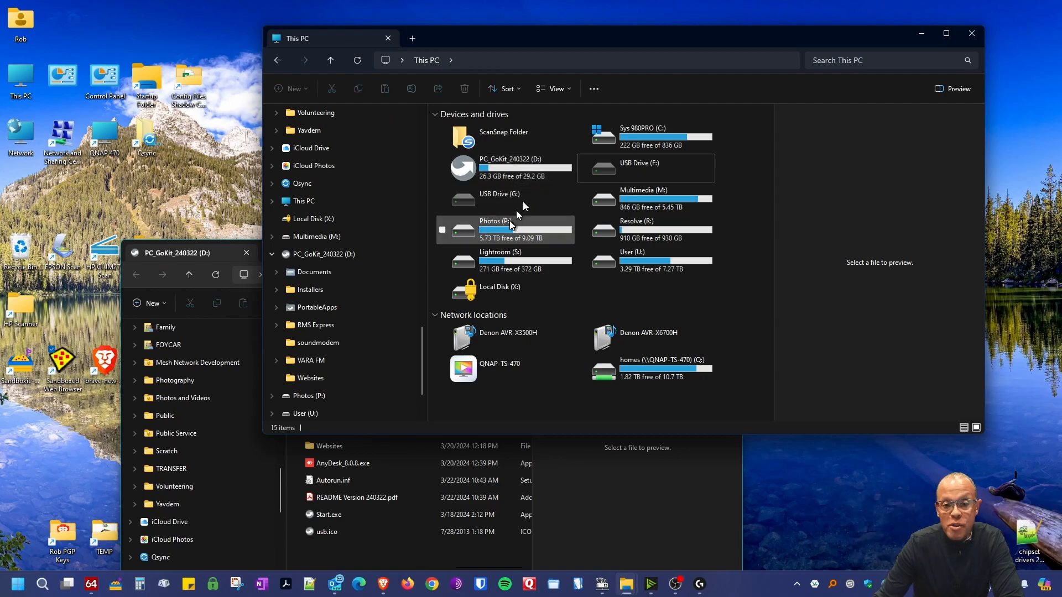
pyautogui.click(681, 562)
pyautogui.moveTo(615, 256); pyautogui.dragTo(695, 115)
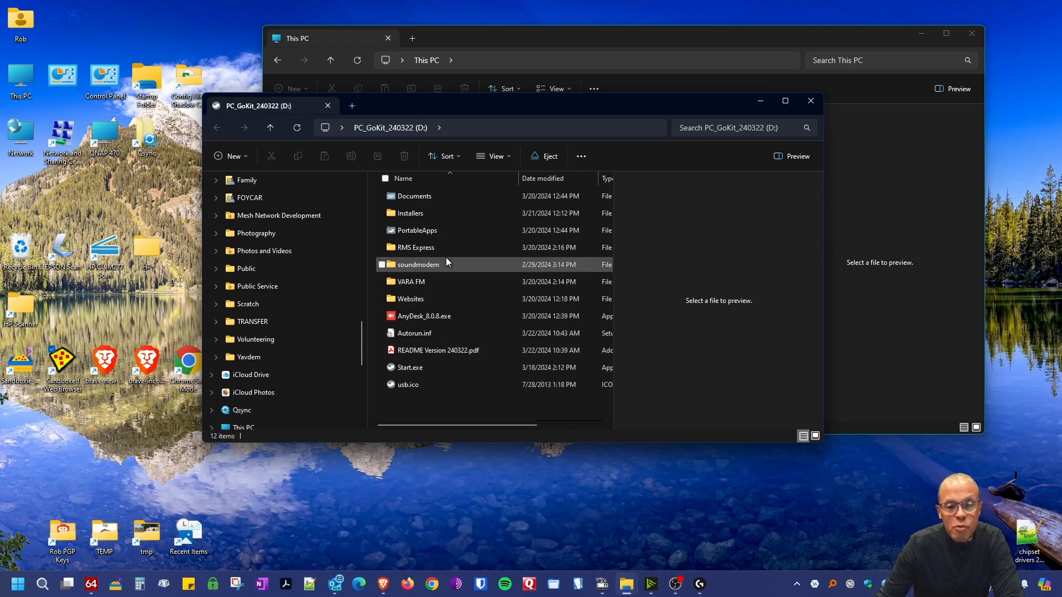
pyautogui.doubleClick(427, 197)
pyautogui.doubleClick(406, 265)
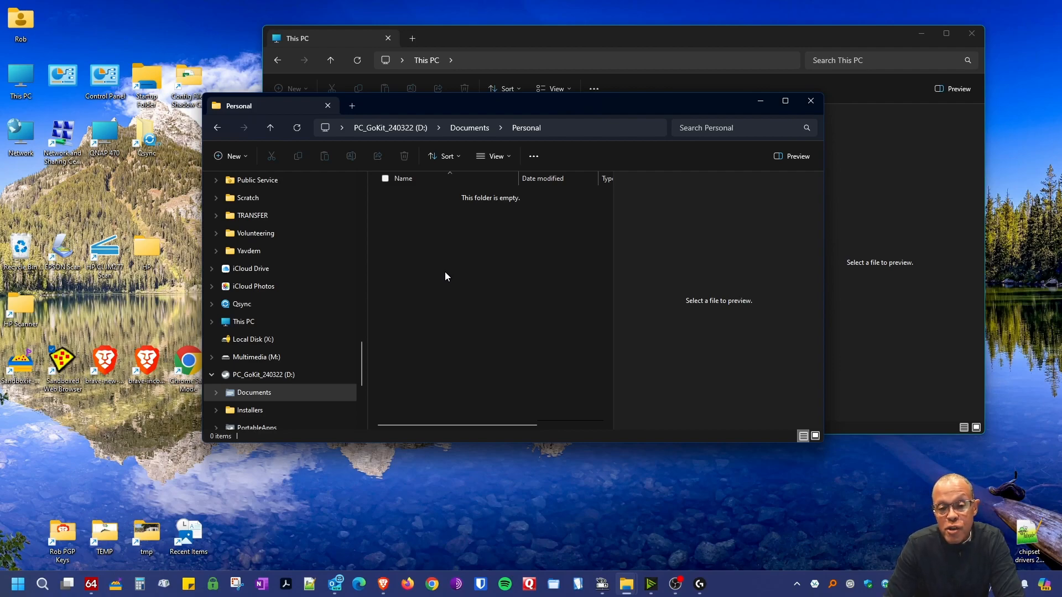
pyautogui.click(406, 130)
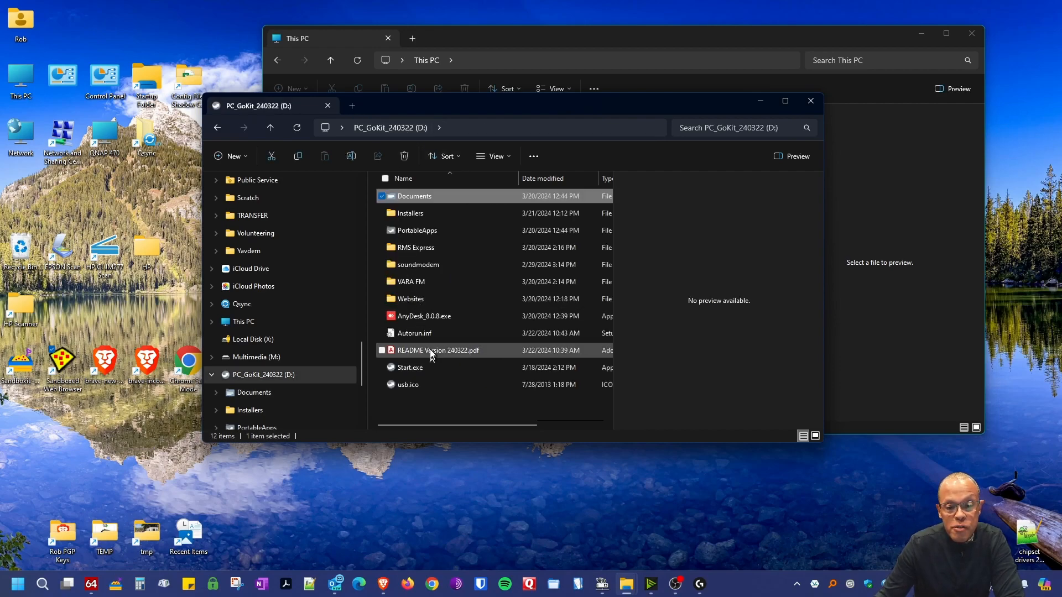